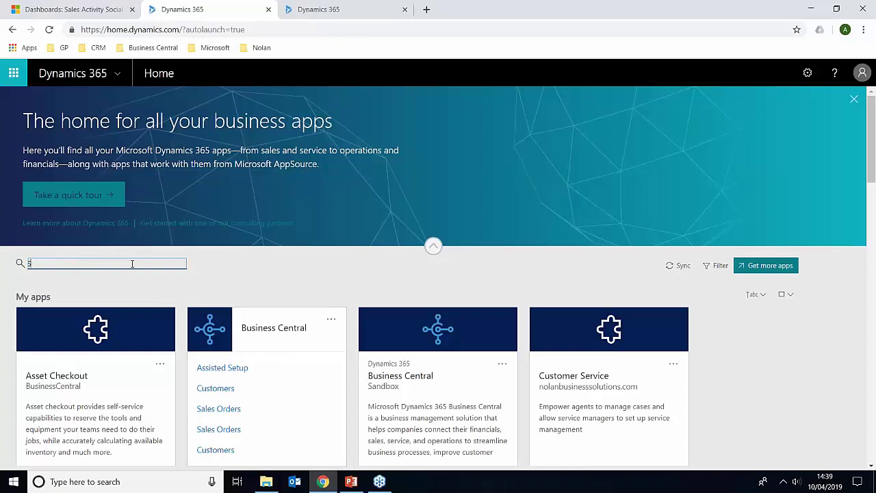
Search the Dynamics 365 home page apps for "Sales", look over the matches and return to Business Central.
{"action": "type", "text": "Sales"}
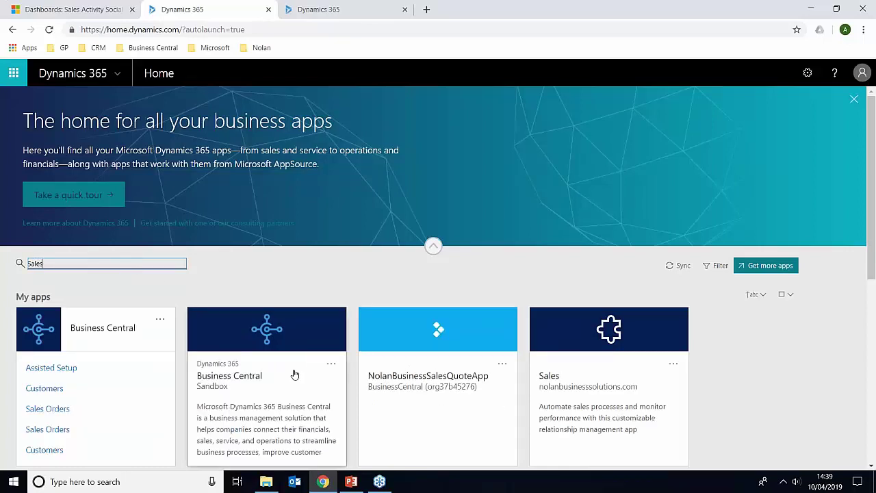
{"action": "scroll", "coordinate": [274, 356], "scroll_direction": "down", "scroll_amount": 1}
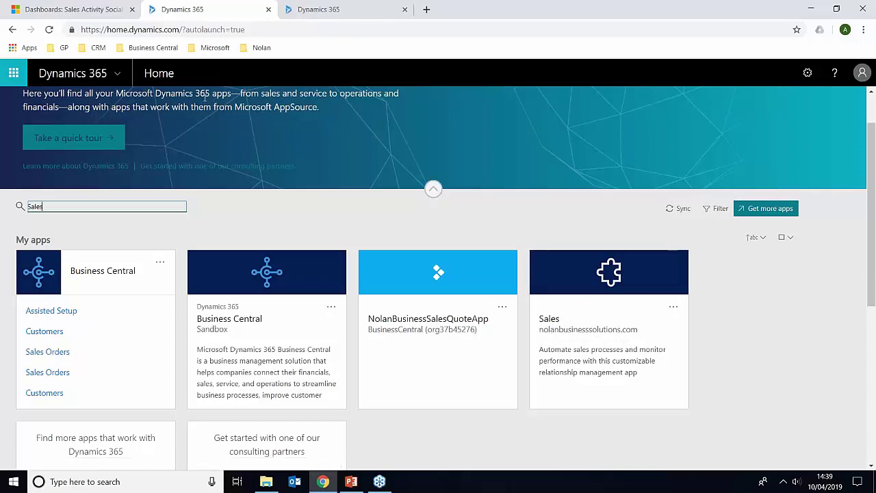
{"action": "left_click", "coordinate": [12, 31]}
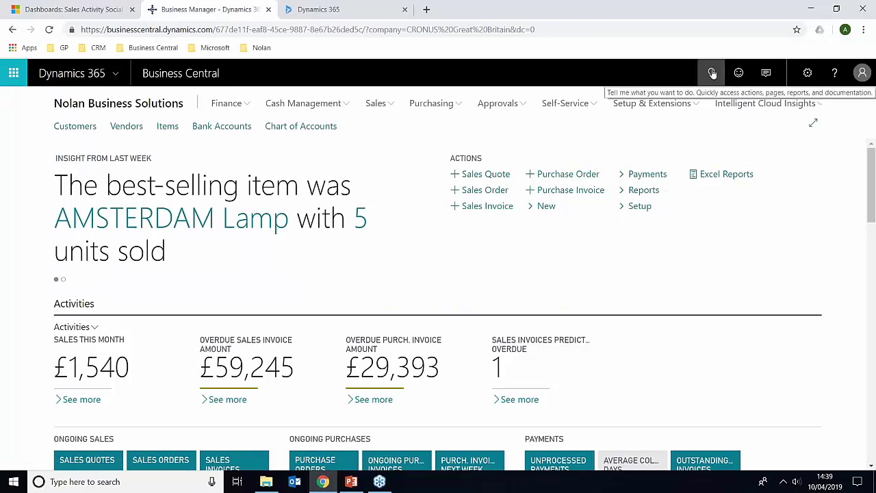
Rerun the "Set up Dynamics 365 for Sales connection" assisted setup guide, review its URL and synchronisation user pages, and close it.
{"action": "left_click", "coordinate": [674, 107]}
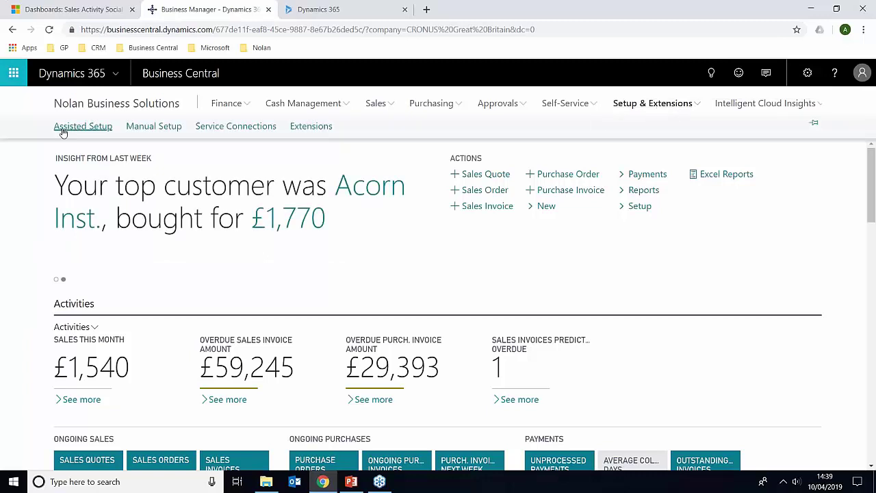
{"action": "left_click", "coordinate": [62, 131]}
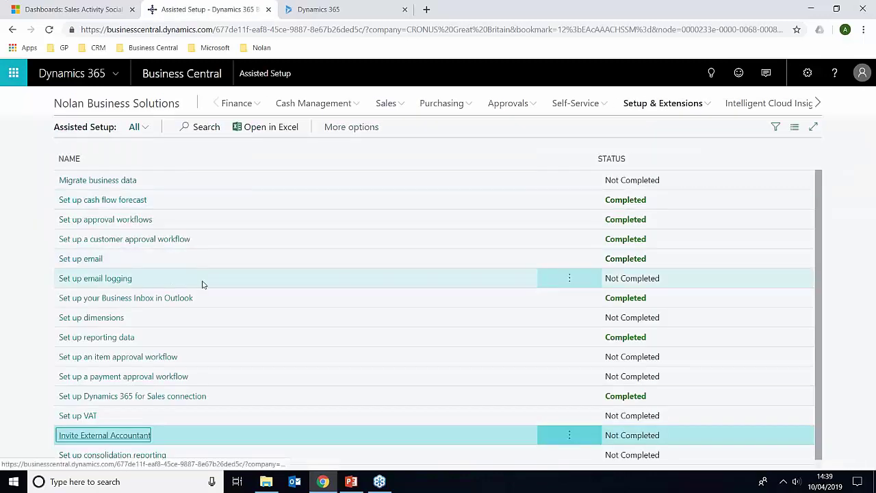
{"action": "scroll", "coordinate": [221, 391], "scroll_direction": "down", "scroll_amount": 1}
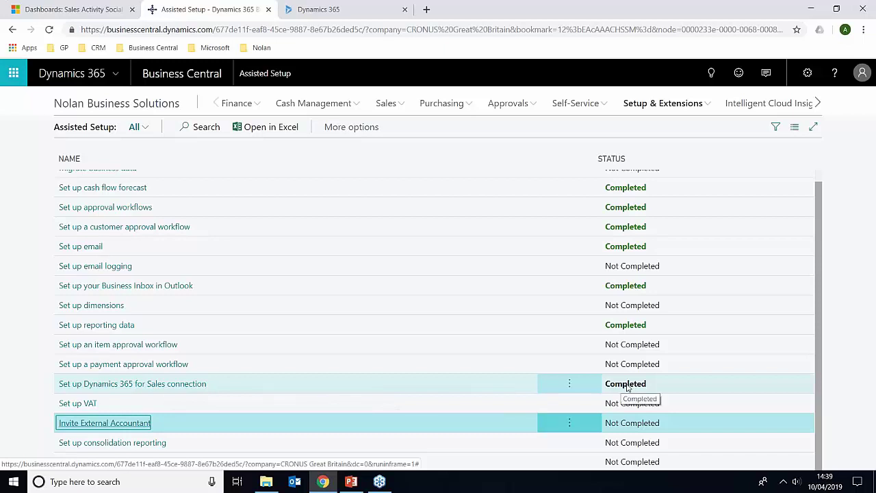
{"action": "right_click", "coordinate": [199, 382]}
{"action": "key", "text": "Escape"}
{"action": "left_click", "coordinate": [195, 385]}
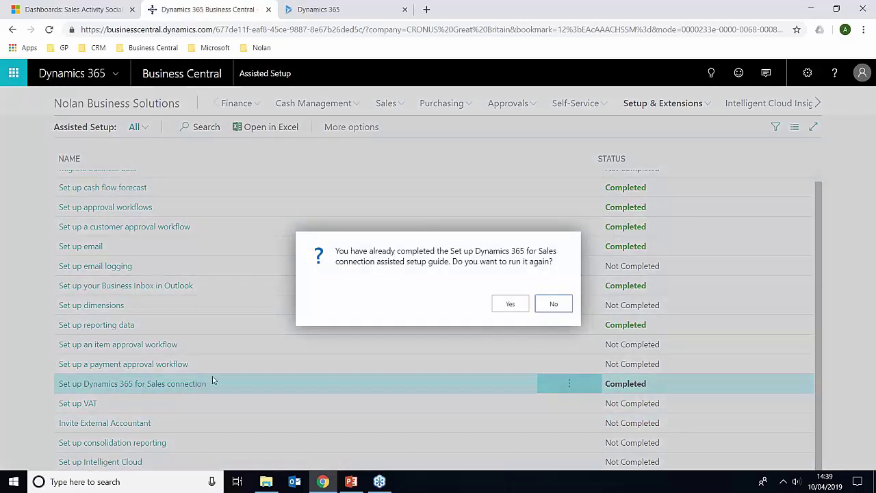
{"action": "left_click", "coordinate": [508, 303]}
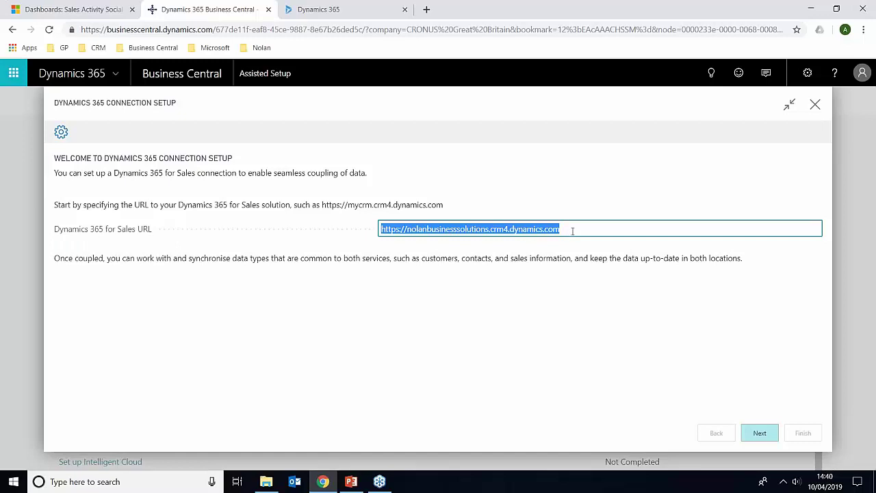
{"action": "left_click", "coordinate": [769, 434]}
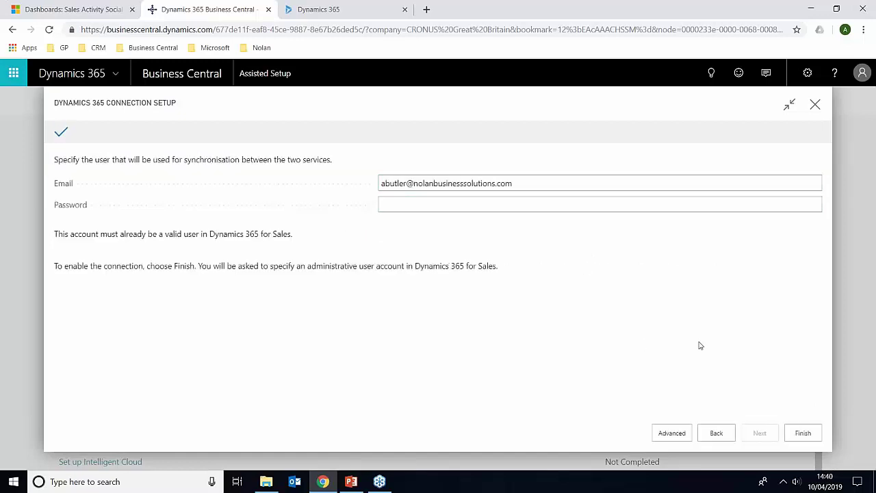
{"action": "left_click", "coordinate": [816, 105]}
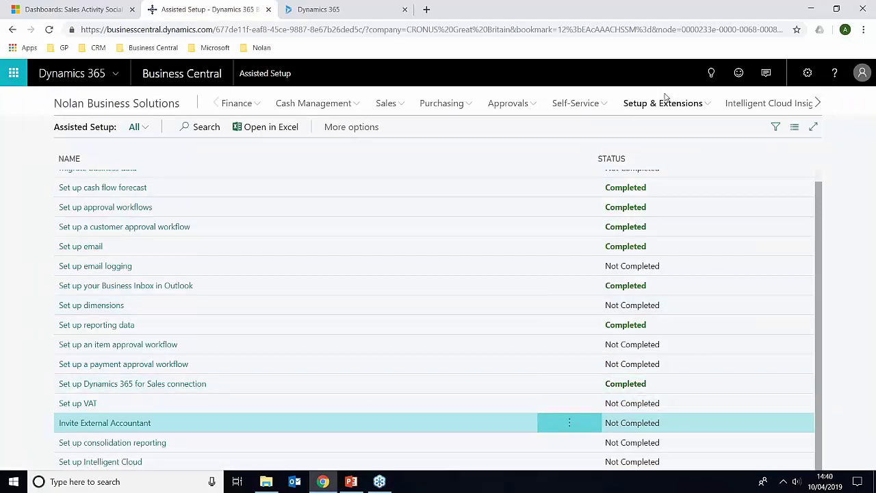
Search Business Central for "365" and open the Microsoft Dynamics 365 Connection Setup page.
{"action": "left_click", "coordinate": [712, 73]}
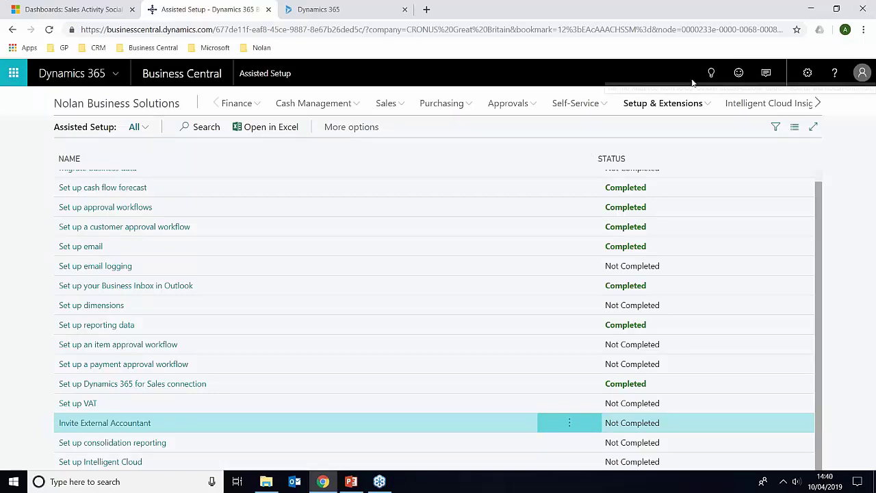
{"action": "left_click", "coordinate": [713, 73]}
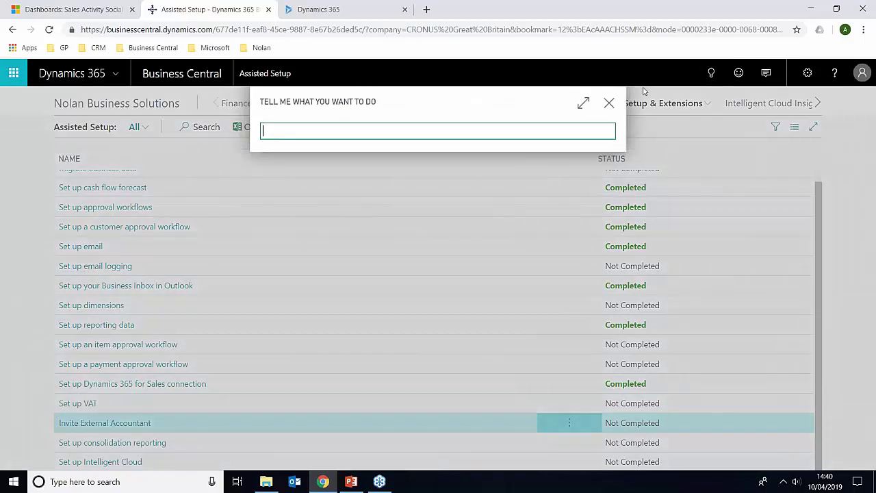
{"action": "type", "text": "365"}
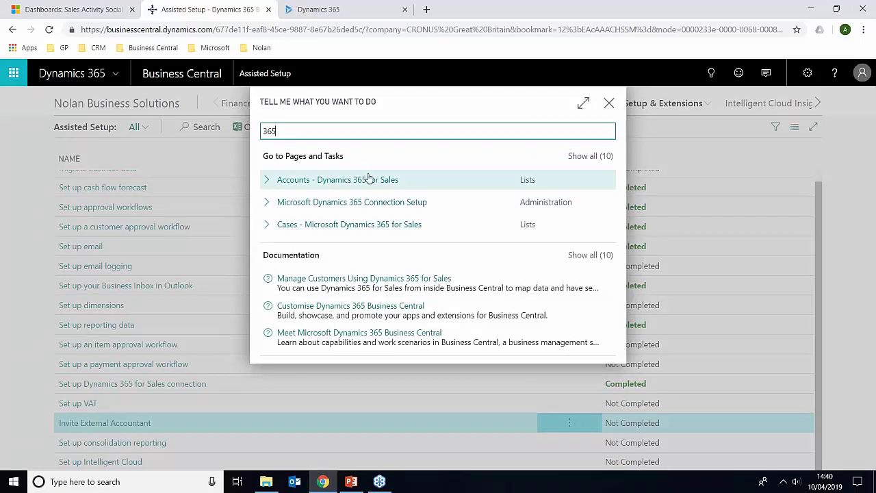
{"action": "left_click", "coordinate": [414, 205]}
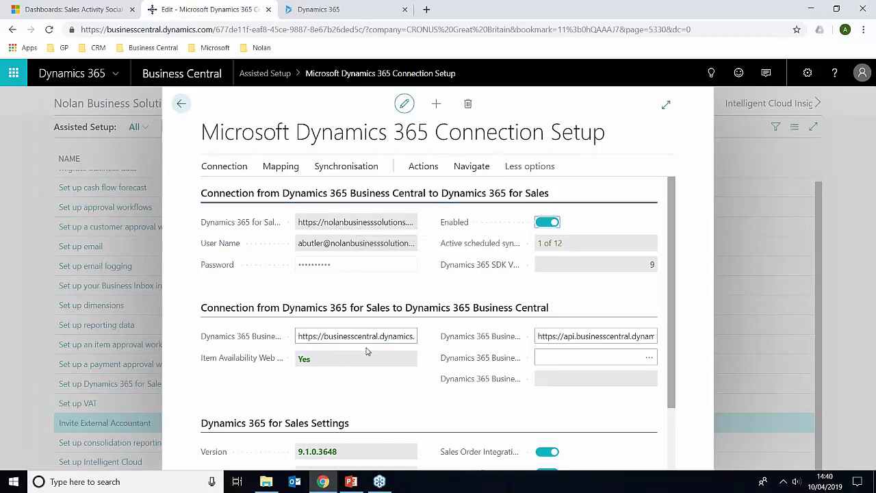
Review the connection and Dynamics 365 for Sales settings, plus the available synchronisation and connection test actions.
{"action": "scroll", "coordinate": [438, 362], "scroll_direction": "down", "scroll_amount": 2}
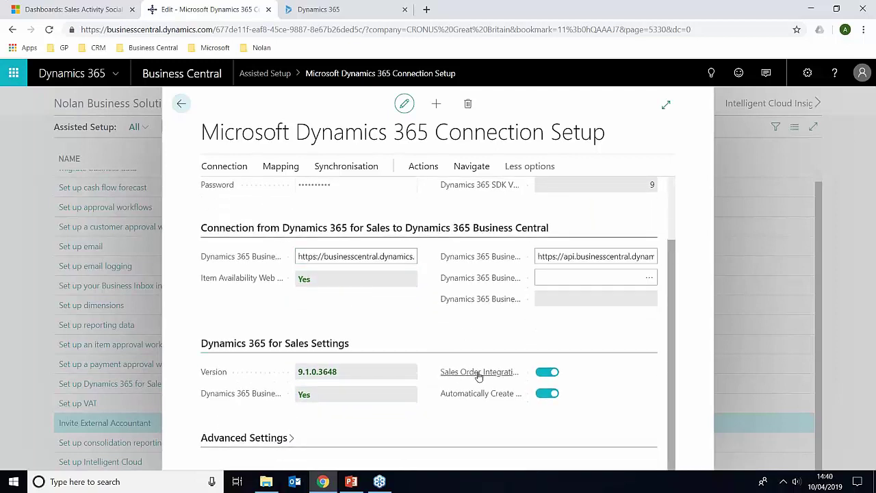
{"action": "mouse_move", "coordinate": [257, 284]}
{"action": "mouse_move", "coordinate": [500, 375]}
{"action": "mouse_move", "coordinate": [490, 400]}
{"action": "scroll", "coordinate": [377, 326], "scroll_direction": "up", "scroll_amount": 3}
{"action": "left_click", "coordinate": [368, 166]}
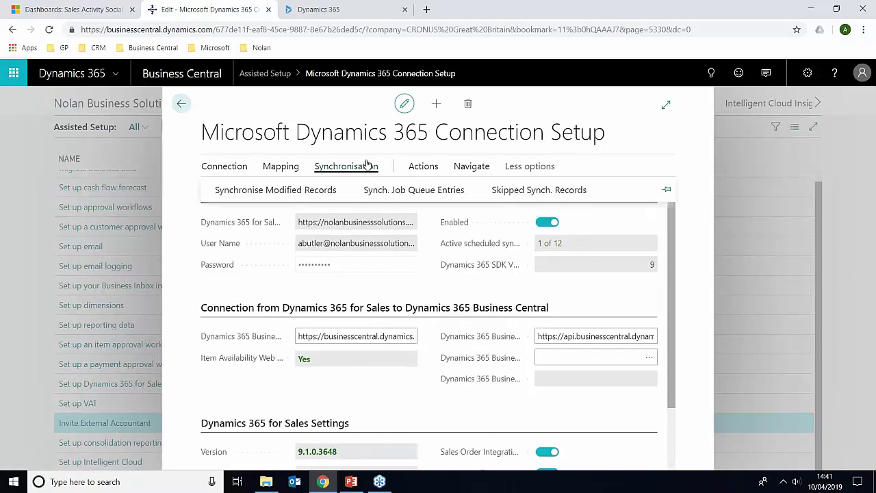
{"action": "left_click", "coordinate": [223, 171]}
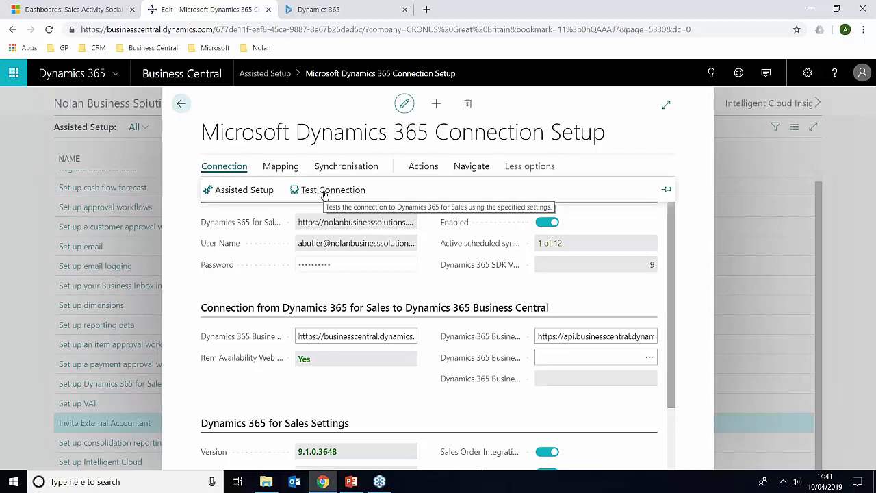
Open the Integration Table Mappings, examine their remaining columns and synchronisation actions, and return to the connection setup.
{"action": "left_click", "coordinate": [291, 169]}
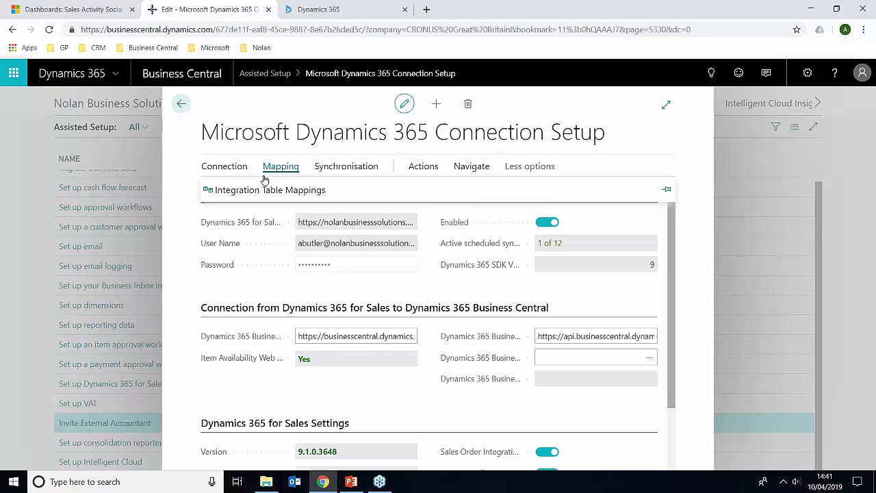
{"action": "left_click", "coordinate": [250, 192]}
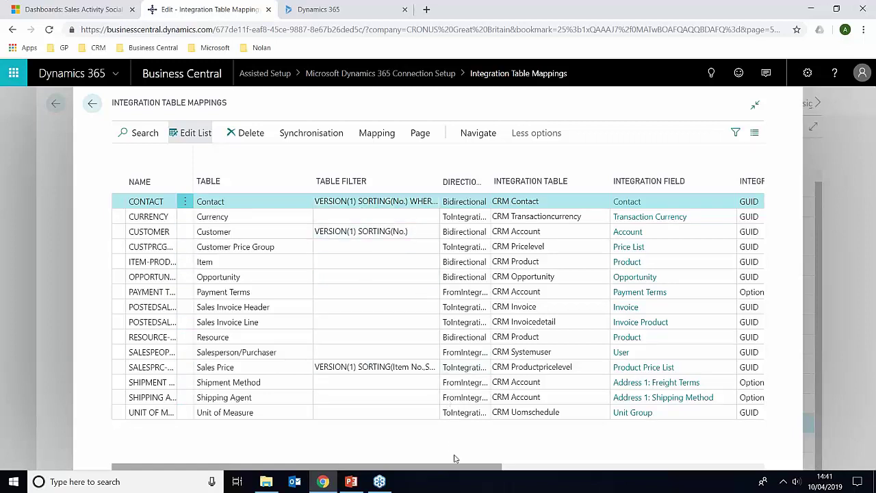
{"action": "left_click_drag", "start_coordinate": [458, 470], "coordinate": [723, 457]}
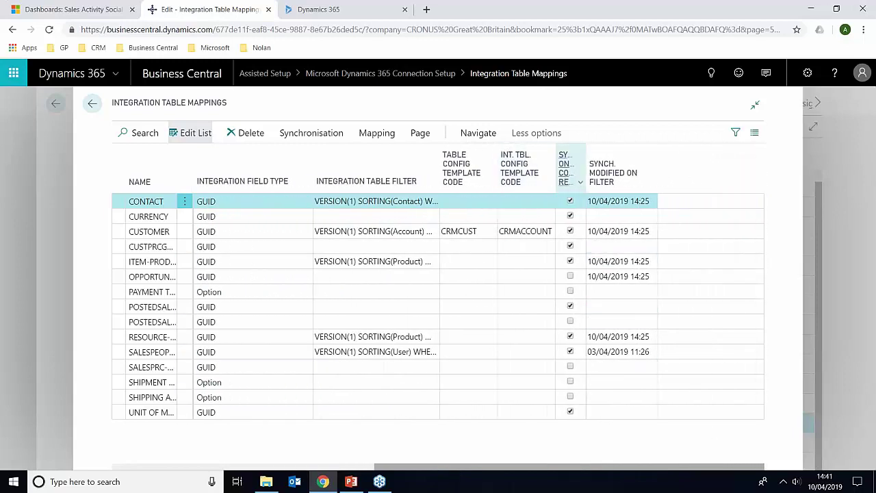
{"action": "mouse_move", "coordinate": [565, 172]}
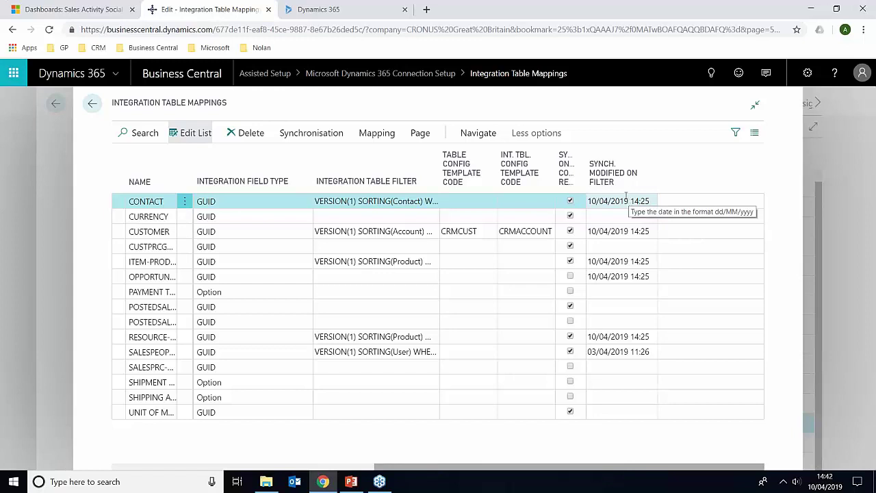
{"action": "left_click", "coordinate": [307, 135]}
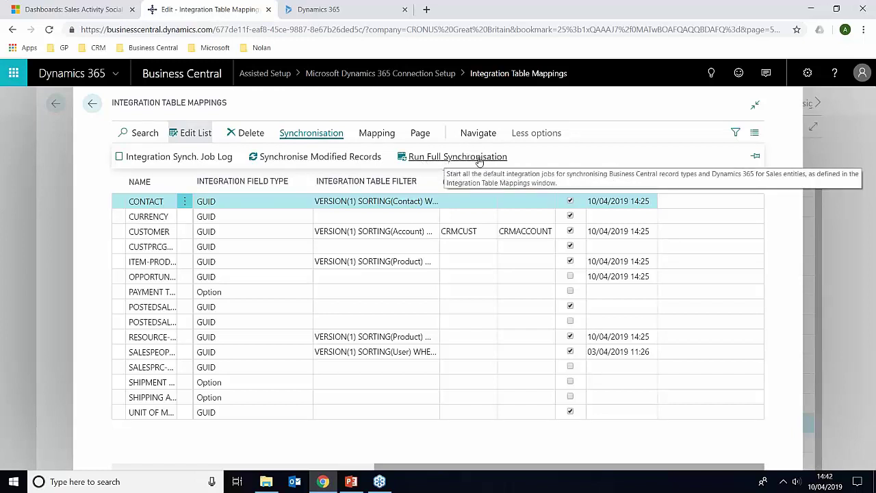
{"action": "left_click", "coordinate": [93, 106]}
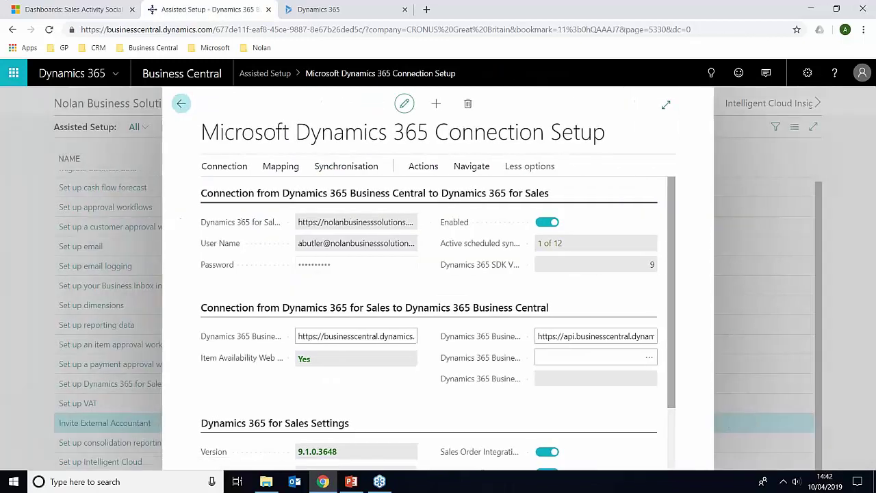
View the skipped synchronisation records for coupled data and return to the connection setup.
{"action": "left_click", "coordinate": [335, 167]}
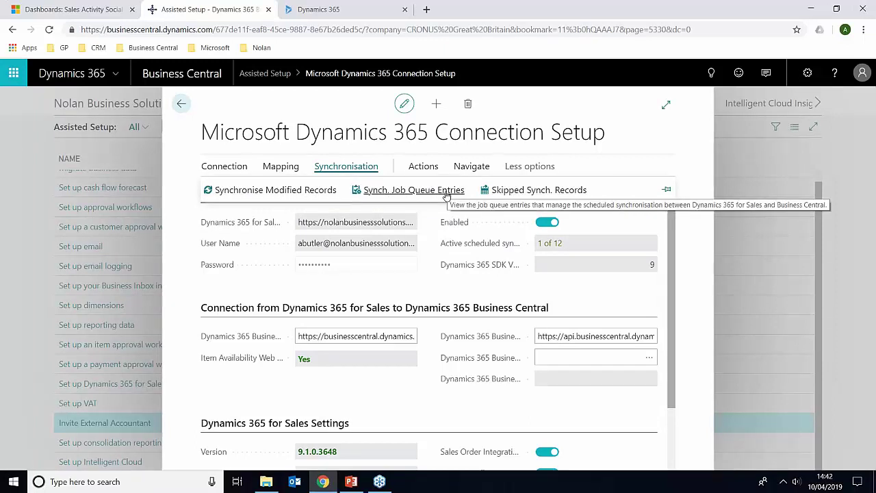
{"action": "left_click", "coordinate": [533, 194]}
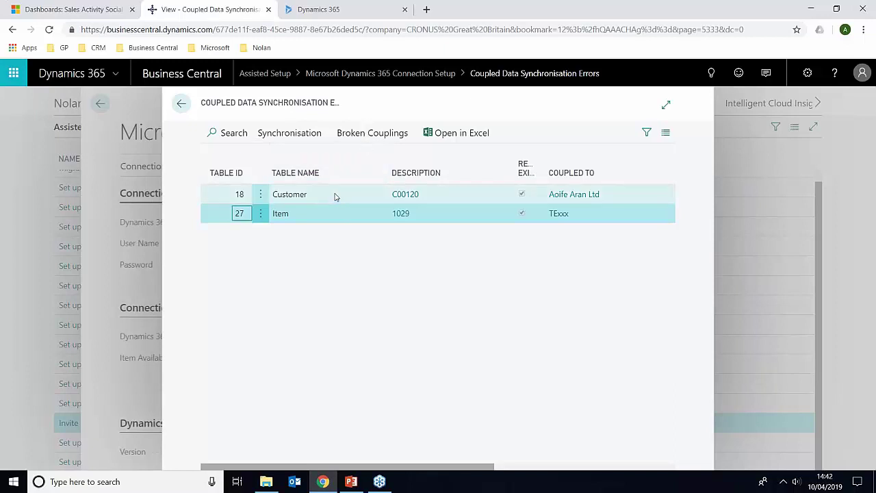
{"action": "left_click", "coordinate": [182, 104]}
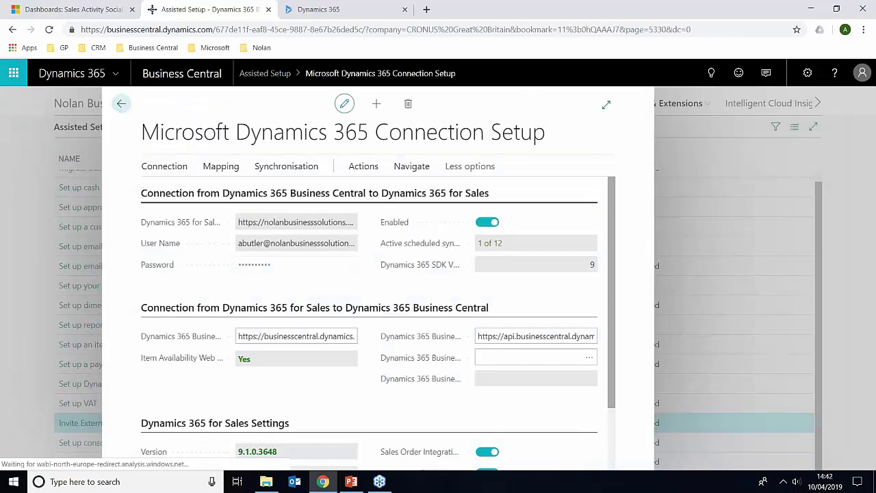
Open Couple Salespersons to review how Dynamics 365 for Sales users map to salesperson codes, and close the connection setup.
{"action": "left_click", "coordinate": [421, 171]}
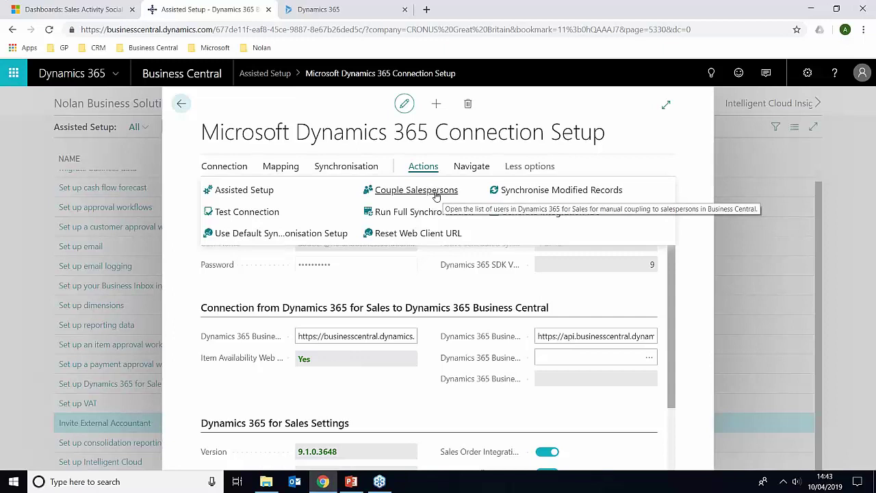
{"action": "left_click", "coordinate": [436, 196]}
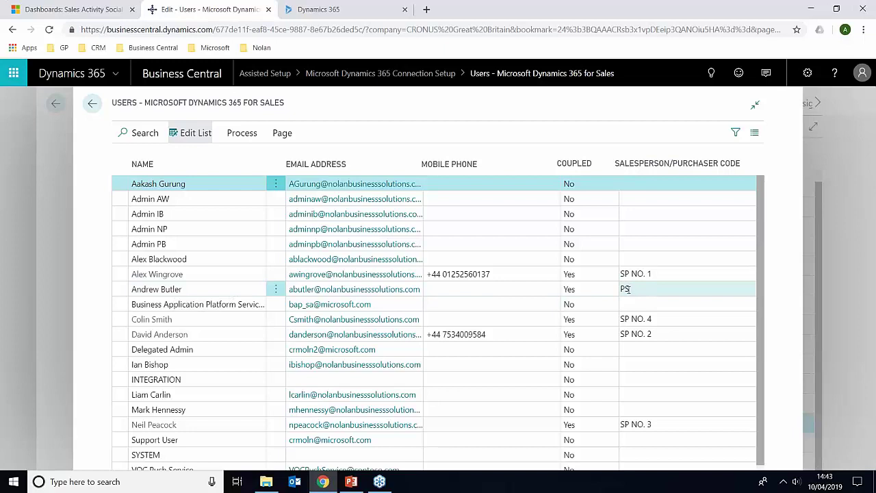
{"action": "left_click", "coordinate": [93, 104]}
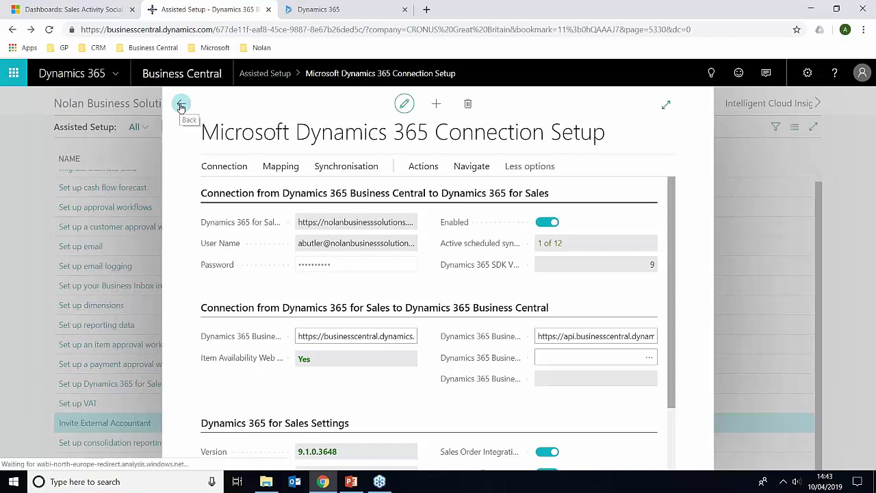
{"action": "left_click", "coordinate": [182, 105]}
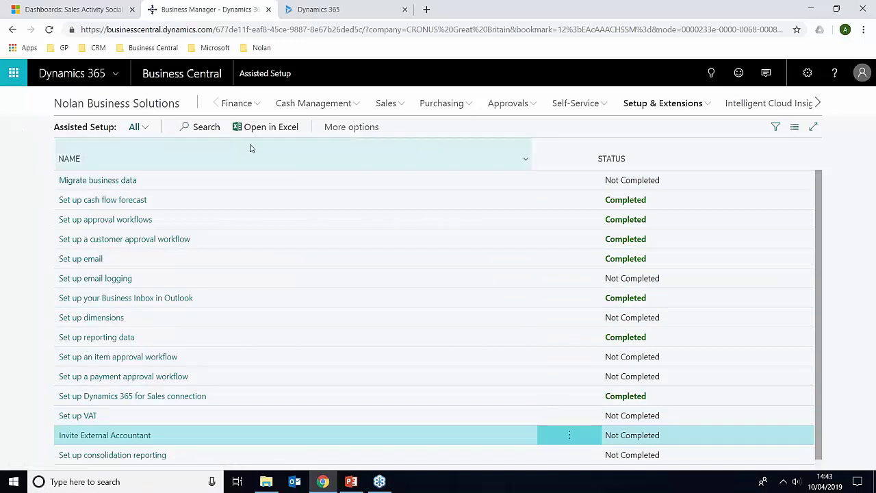
Go from the Business Central home page to the Customers list and open the customer card for Relecloud.
{"action": "left_click", "coordinate": [164, 107]}
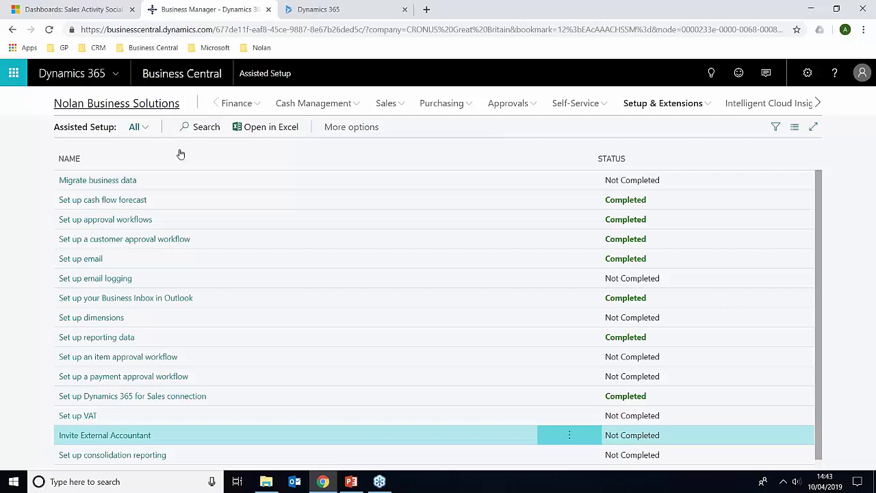
{"action": "left_click", "coordinate": [386, 104]}
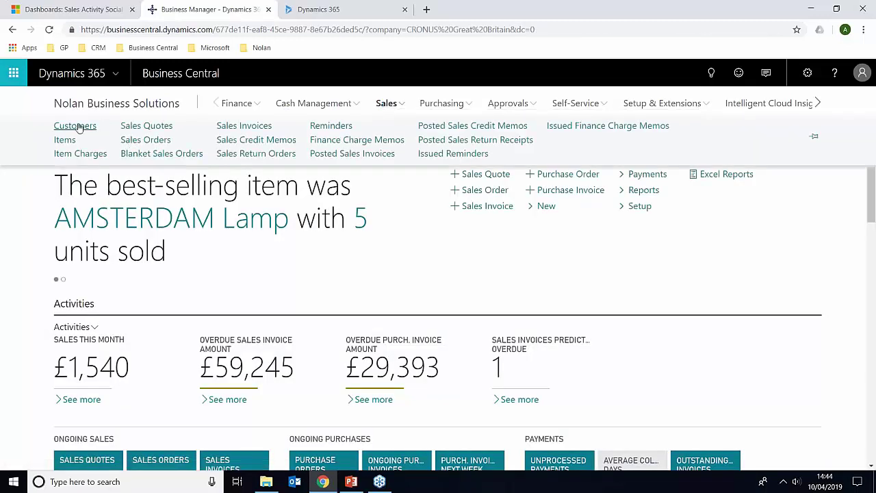
{"action": "left_click", "coordinate": [72, 125]}
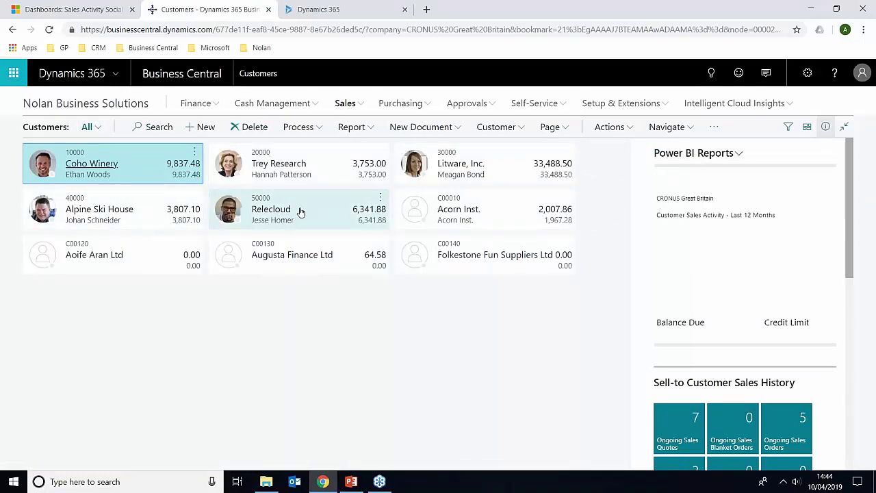
{"action": "left_click", "coordinate": [298, 214]}
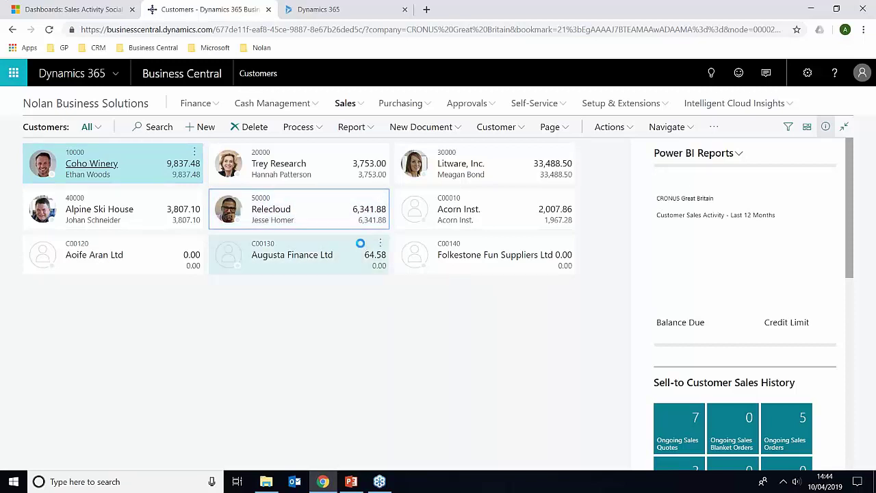
{"action": "left_click", "coordinate": [312, 210]}
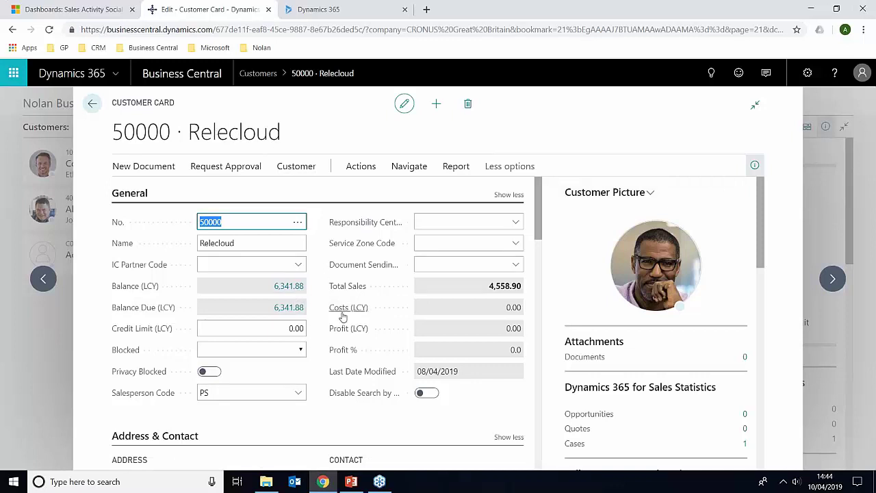
Review Relecloud's customer card details and its Dynamics 365 for Sales statistics, and open the list of related cases.
{"action": "scroll", "coordinate": [463, 351], "scroll_direction": "down", "scroll_amount": 2}
{"action": "scroll", "coordinate": [464, 350], "scroll_direction": "down", "scroll_amount": 4}
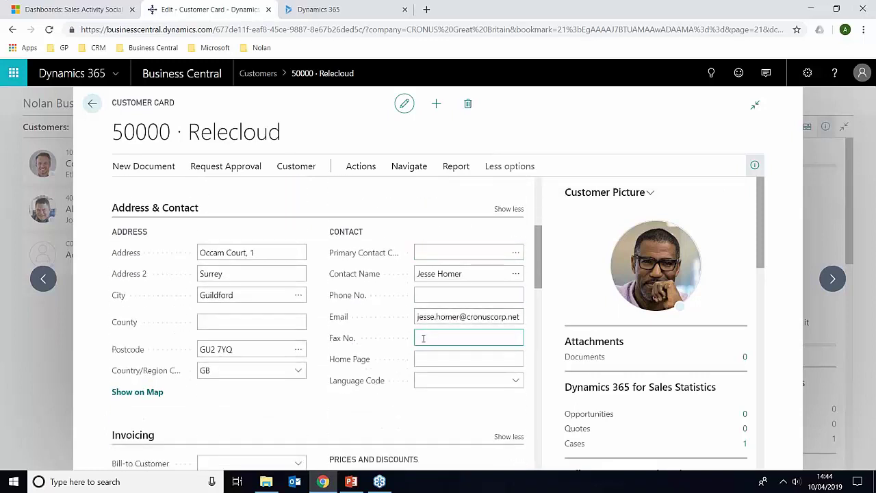
{"action": "scroll", "coordinate": [422, 339], "scroll_direction": "down", "scroll_amount": 3}
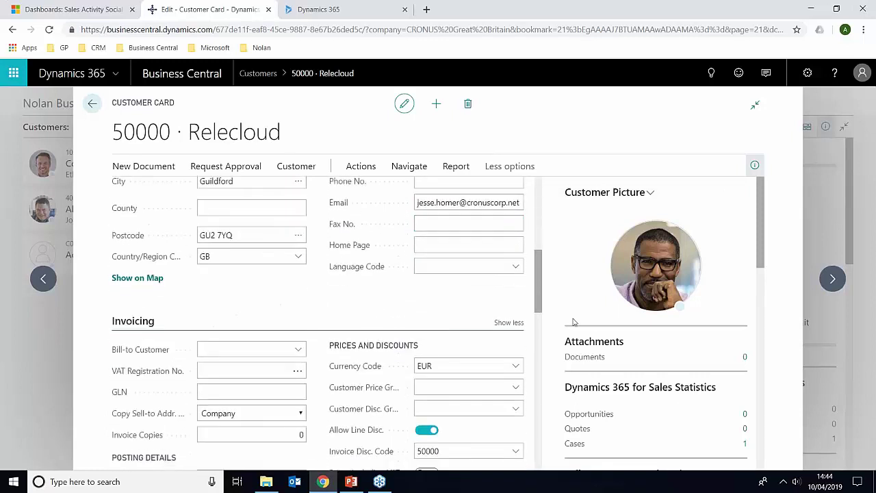
{"action": "left_click_drag", "start_coordinate": [760, 239], "coordinate": [760, 280]}
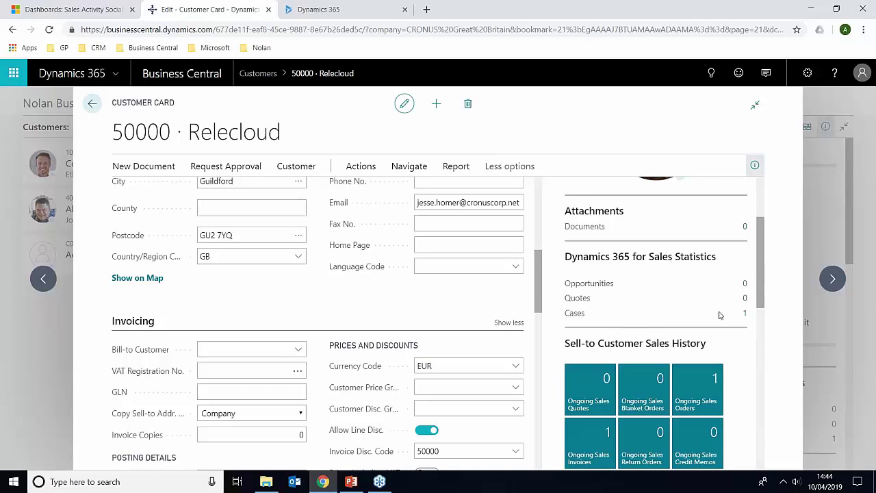
{"action": "left_click", "coordinate": [573, 315]}
{"action": "left_click", "coordinate": [744, 312]}
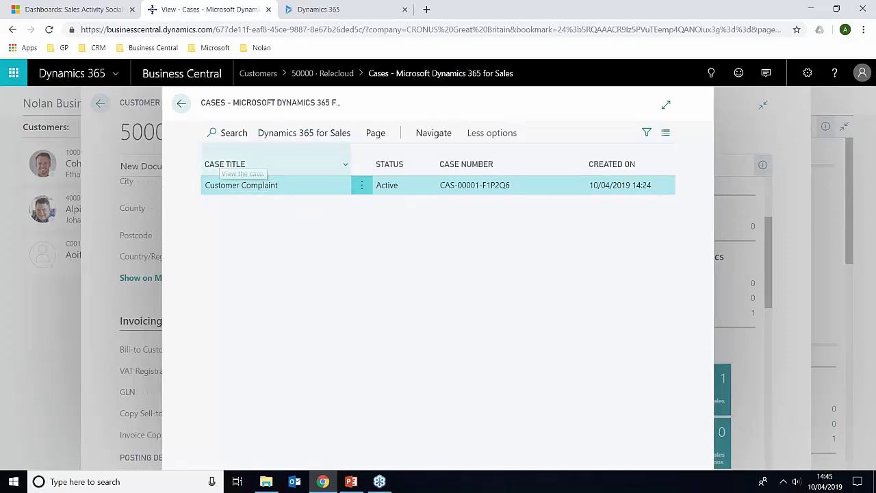
Open the Customer Complaint case in Dynamics 365 for Sales and review its product and description.
{"action": "left_click", "coordinate": [259, 189]}
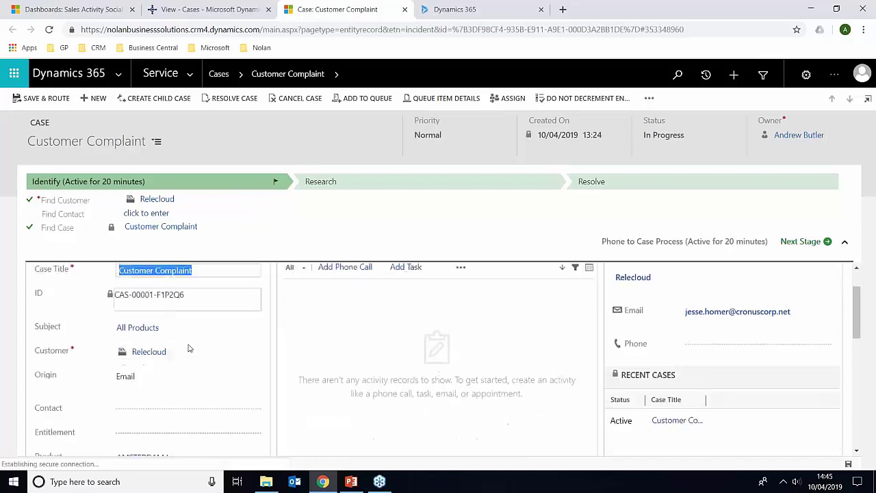
{"action": "scroll", "coordinate": [239, 328], "scroll_direction": "down", "scroll_amount": 1}
{"action": "scroll", "coordinate": [190, 315], "scroll_direction": "down", "scroll_amount": 1}
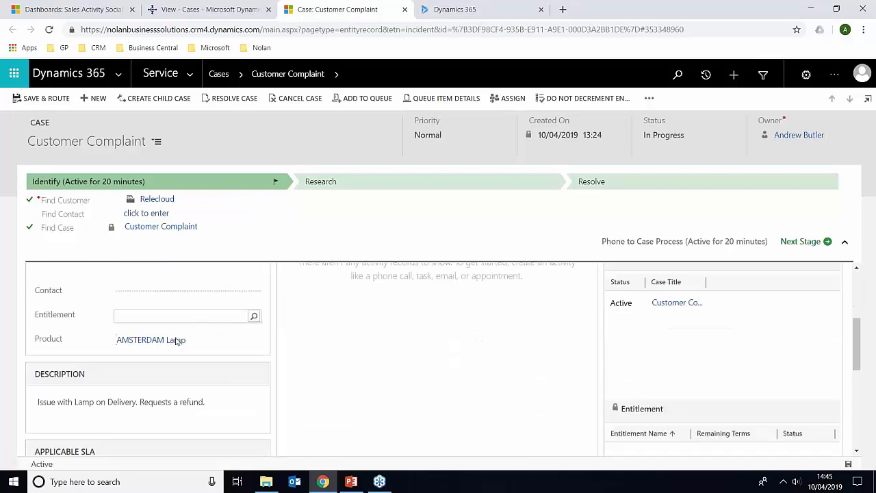
{"action": "scroll", "coordinate": [342, 353], "scroll_direction": "down", "scroll_amount": 3}
{"action": "scroll", "coordinate": [314, 356], "scroll_direction": "up", "scroll_amount": 3}
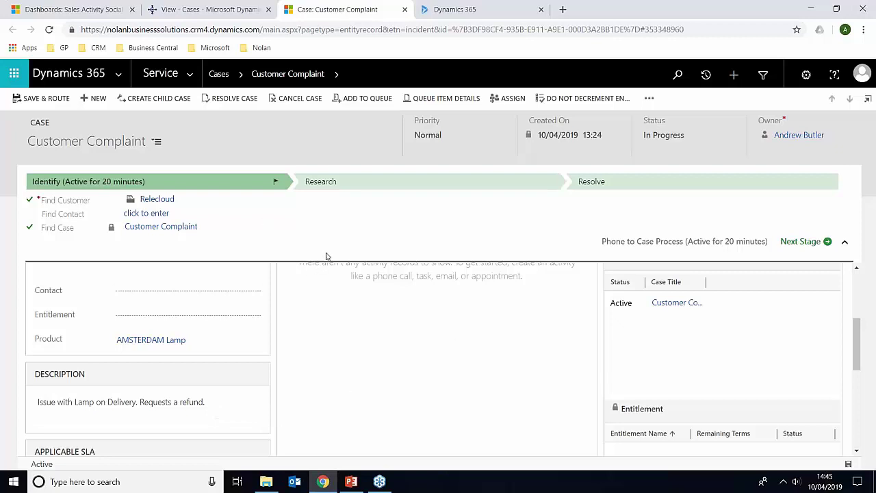
Go to the Accounts list in the Service area and open the Relecloud account.
{"action": "left_click", "coordinate": [191, 76]}
{"action": "left_click", "coordinate": [176, 185]}
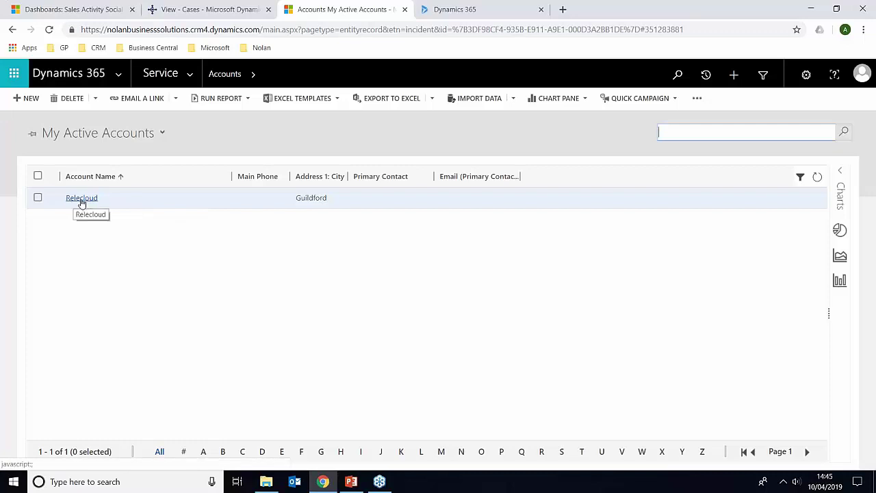
{"action": "left_click", "coordinate": [81, 200]}
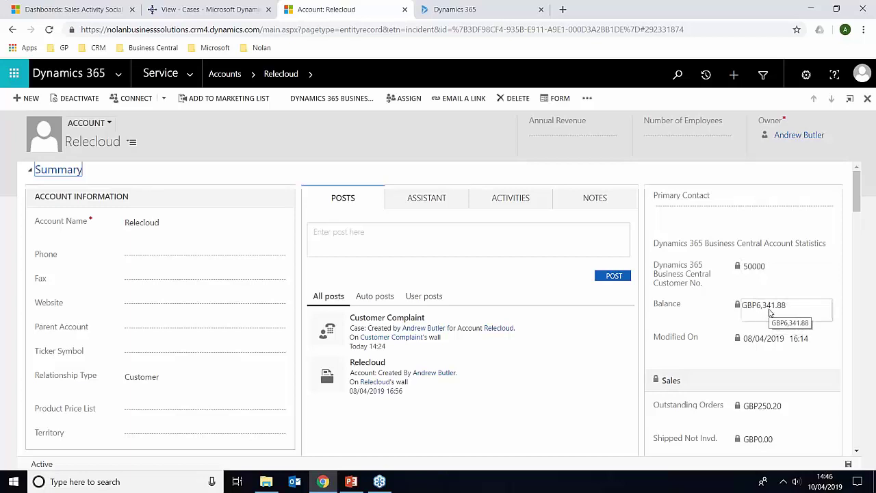
Switch back to Business Central, close the cases list and view the General section of Relecloud's customer card.
{"action": "left_click", "coordinate": [212, 9]}
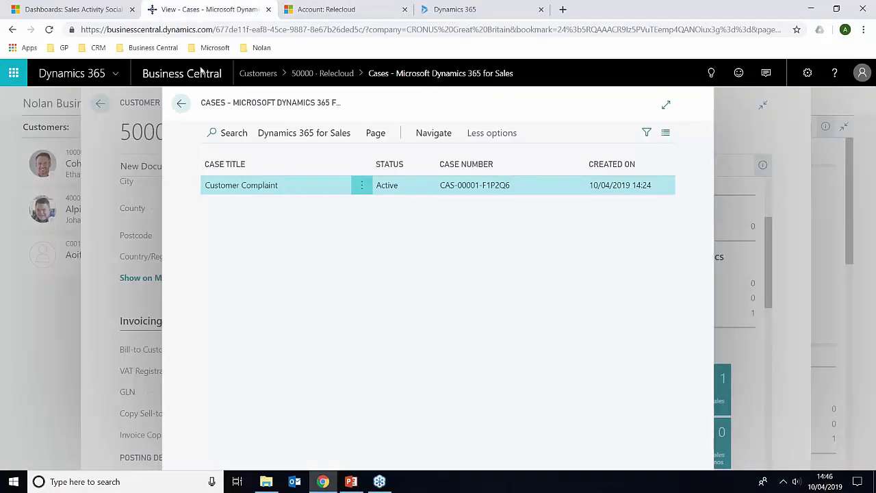
{"action": "left_click", "coordinate": [186, 103]}
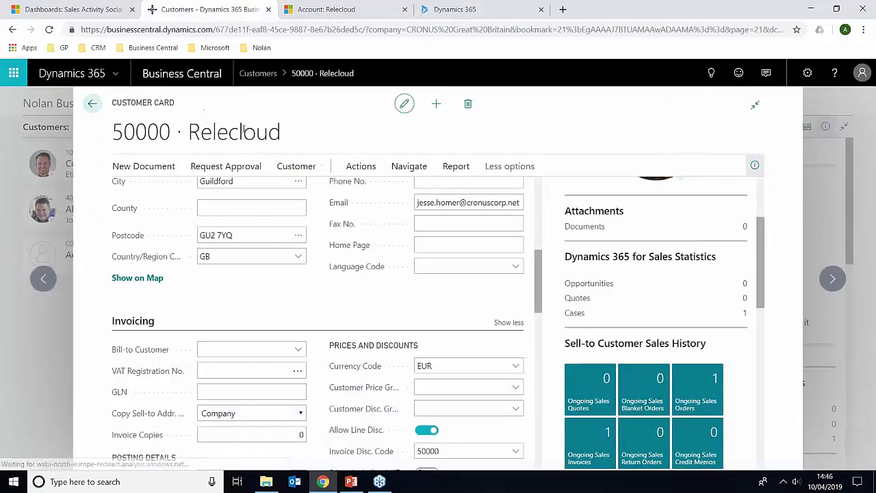
{"action": "scroll", "coordinate": [286, 236], "scroll_direction": "up", "scroll_amount": 5}
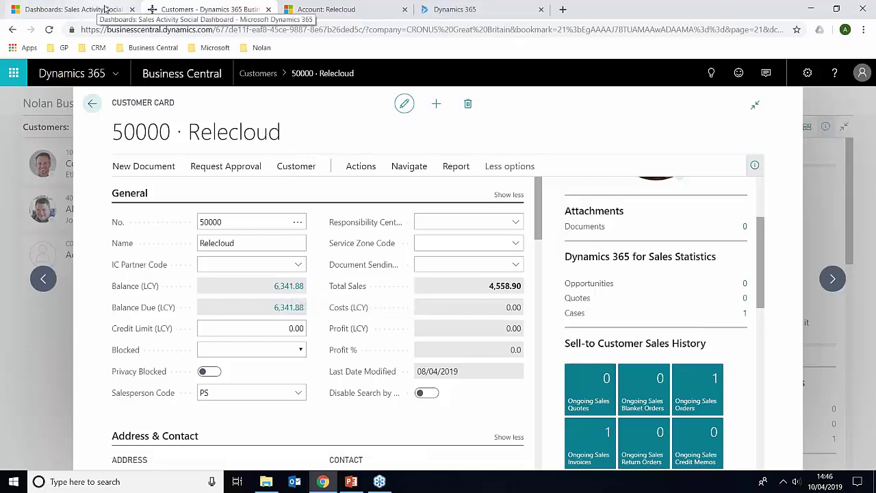
Switch to the Relecloud account in Dynamics 365 and examine its Business Central account statistics, from balance to prepayment amount and contacts.
{"action": "left_click", "coordinate": [336, 11]}
{"action": "scroll", "coordinate": [735, 332], "scroll_direction": "down", "scroll_amount": 2}
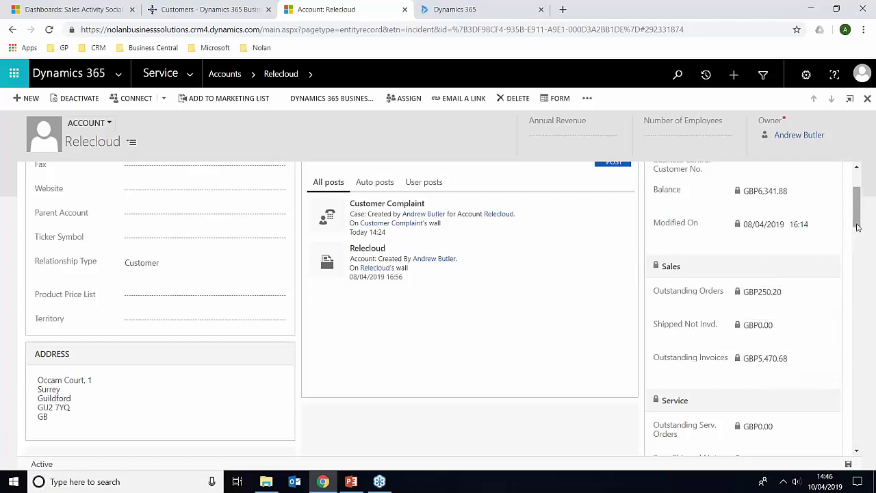
{"action": "scroll", "coordinate": [800, 328], "scroll_direction": "down", "scroll_amount": 5}
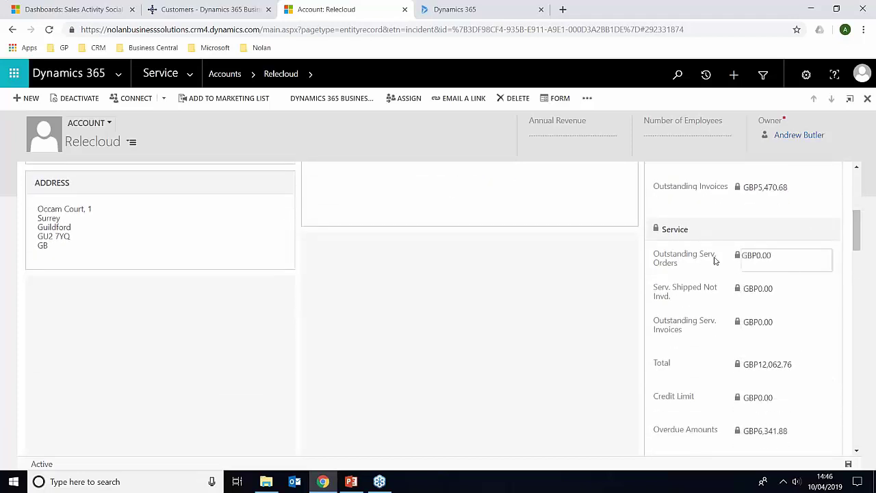
{"action": "scroll", "coordinate": [758, 318], "scroll_direction": "down", "scroll_amount": 5}
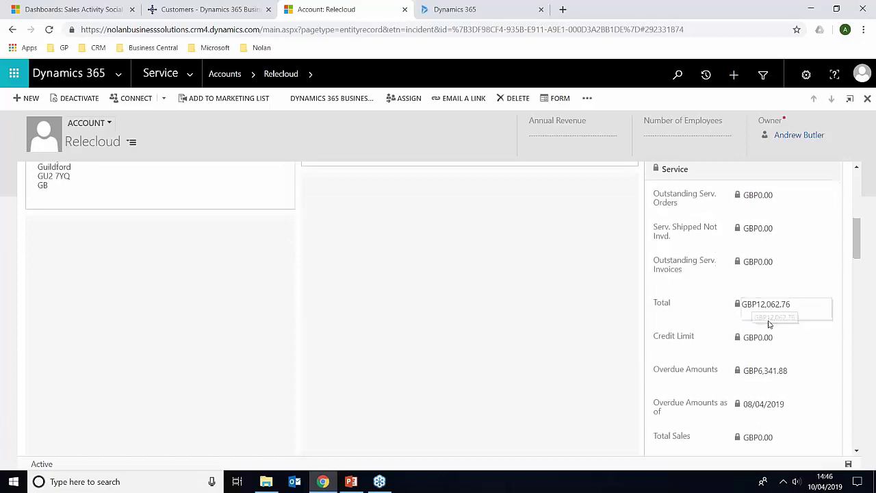
{"action": "scroll", "coordinate": [778, 286], "scroll_direction": "down", "scroll_amount": 5}
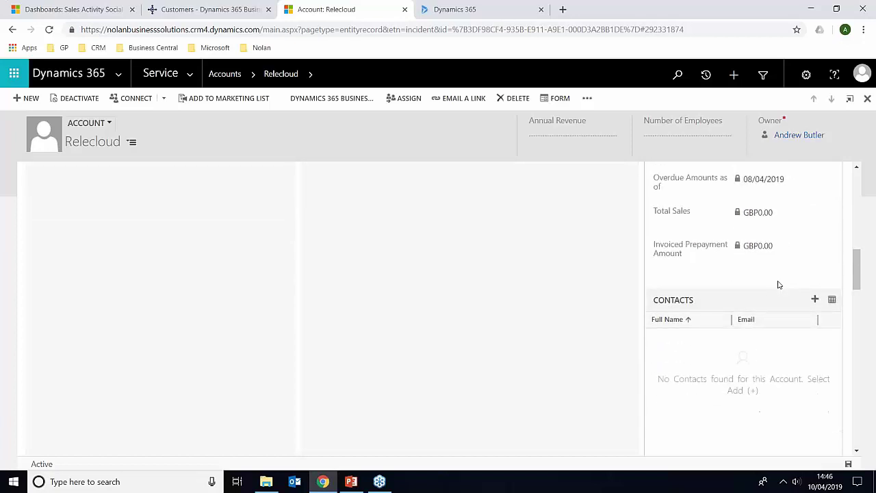
{"action": "scroll", "coordinate": [712, 305], "scroll_direction": "down", "scroll_amount": 3}
{"action": "scroll", "coordinate": [732, 336], "scroll_direction": "up", "scroll_amount": 12}
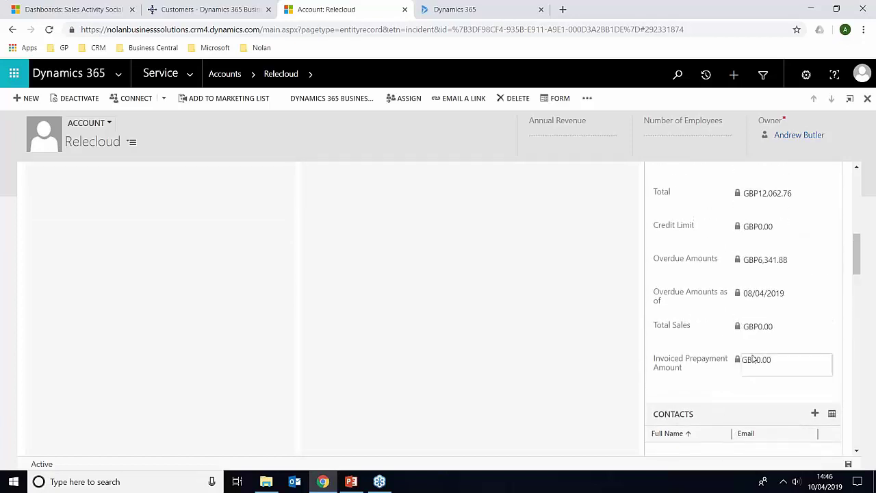
{"action": "scroll", "coordinate": [755, 364], "scroll_direction": "up", "scroll_amount": 6}
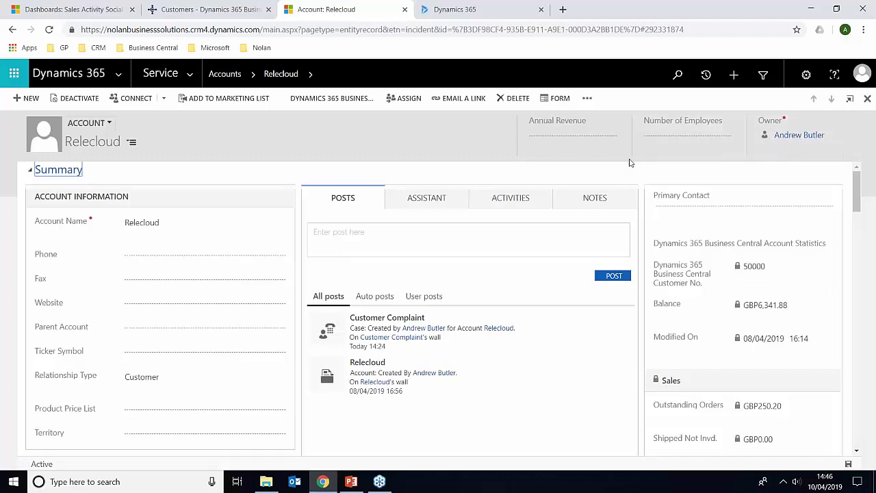
Compare with the Business Central customer card, and open the cases associated with the Relecloud account in Dynamics 365.
{"action": "left_click", "coordinate": [239, 14]}
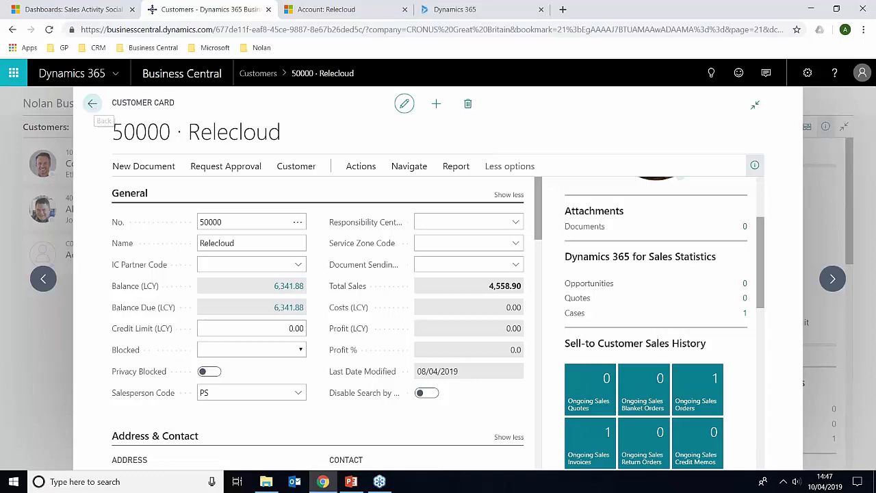
{"action": "left_click", "coordinate": [325, 11]}
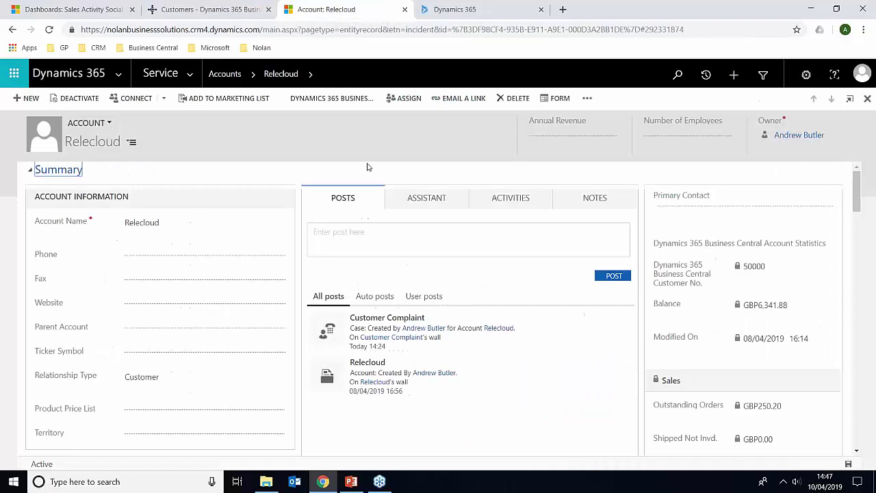
{"action": "left_click", "coordinate": [315, 78]}
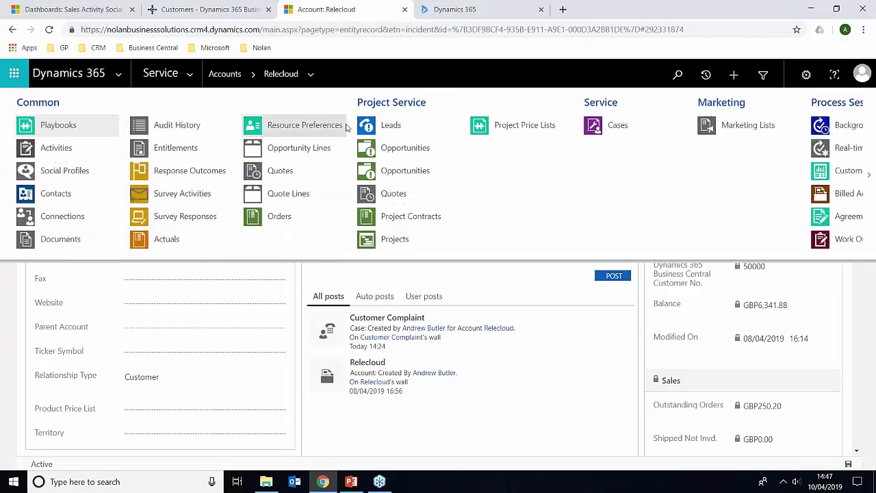
{"action": "left_click", "coordinate": [618, 126]}
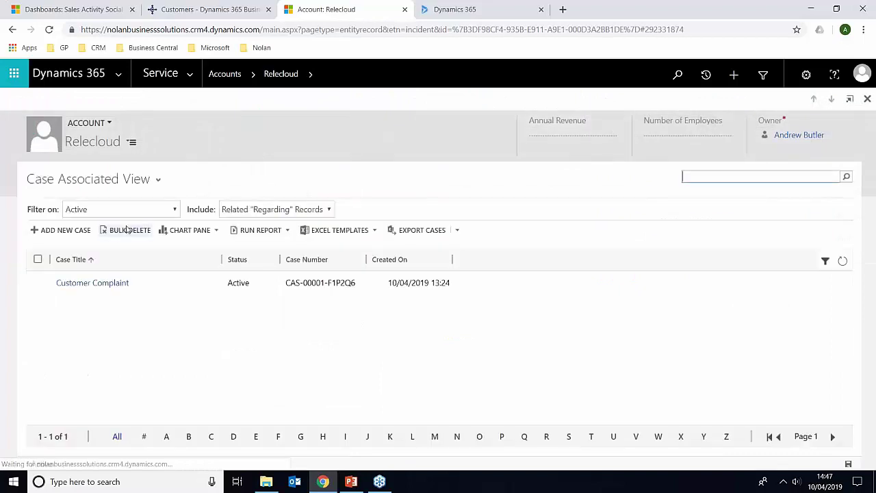
Start a new case for Relecloud titled "Refund Now Due" with subject All Products and case type Question.
{"action": "left_click", "coordinate": [74, 231]}
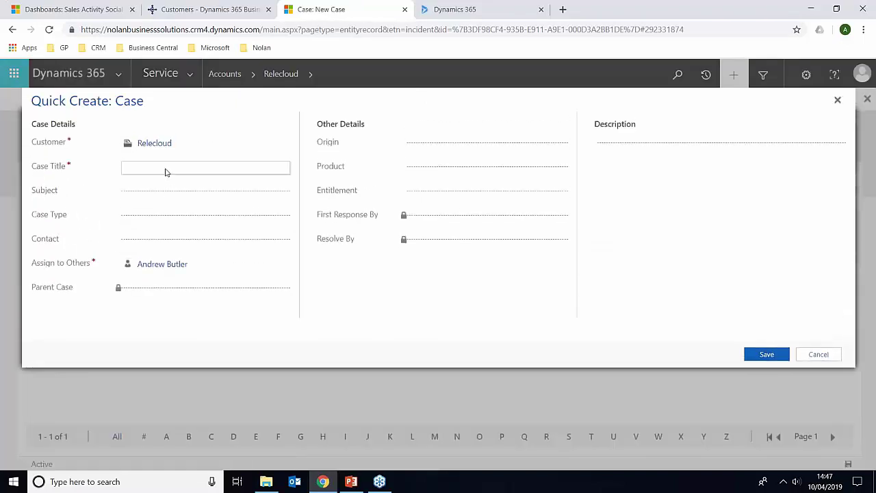
{"action": "left_click", "coordinate": [165, 172]}
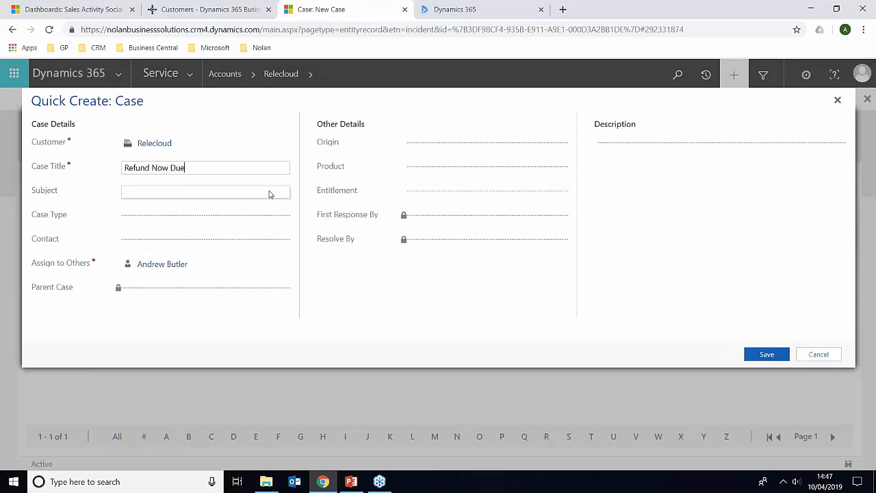
{"action": "left_click", "coordinate": [269, 193]}
{"action": "left_click", "coordinate": [286, 202]}
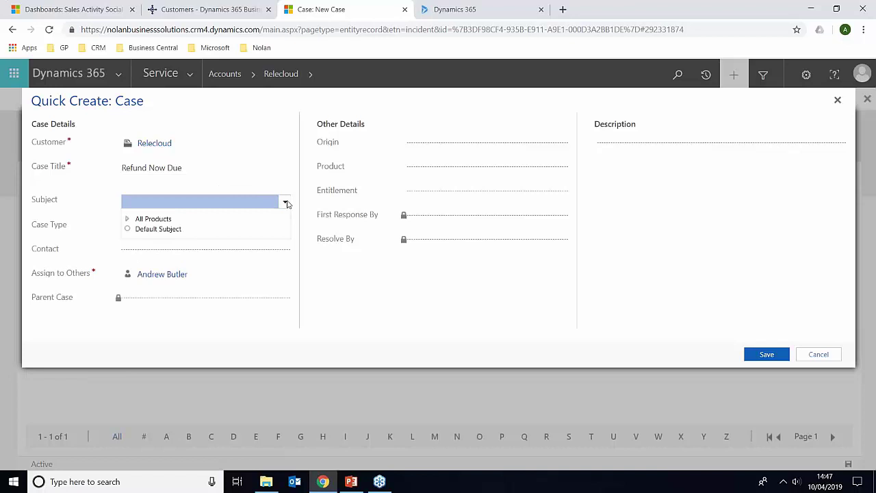
{"action": "left_click", "coordinate": [174, 219]}
{"action": "left_click", "coordinate": [168, 225]}
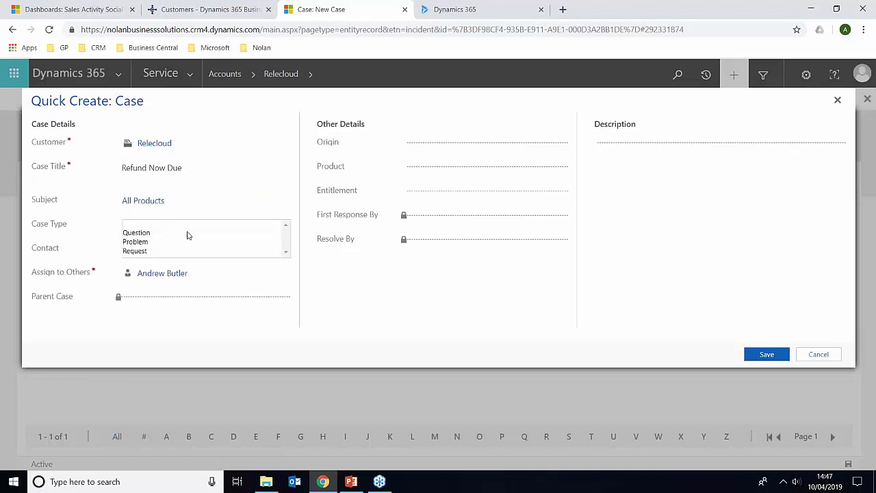
{"action": "left_click", "coordinate": [144, 235]}
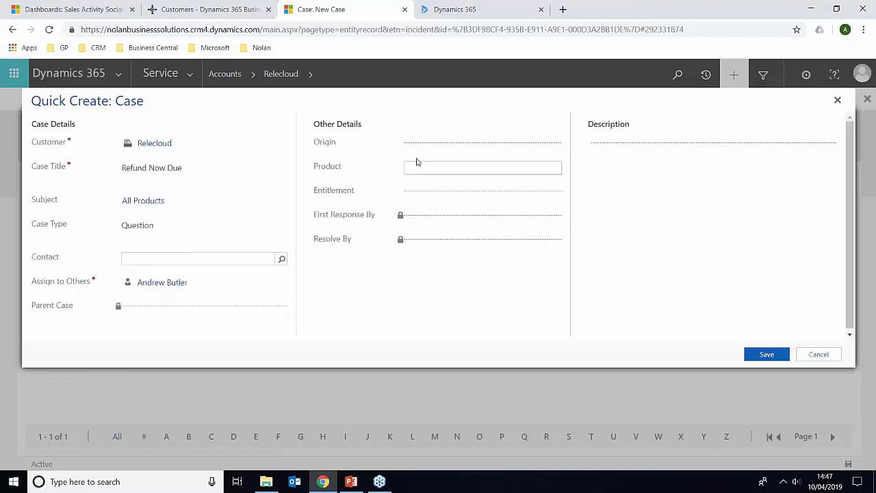
Enter "Refund Due" as the case description, save the case and refresh the account's case list.
{"action": "left_click", "coordinate": [647, 148]}
{"action": "type", "text": "Refund Due"}
{"action": "left_click", "coordinate": [763, 355]}
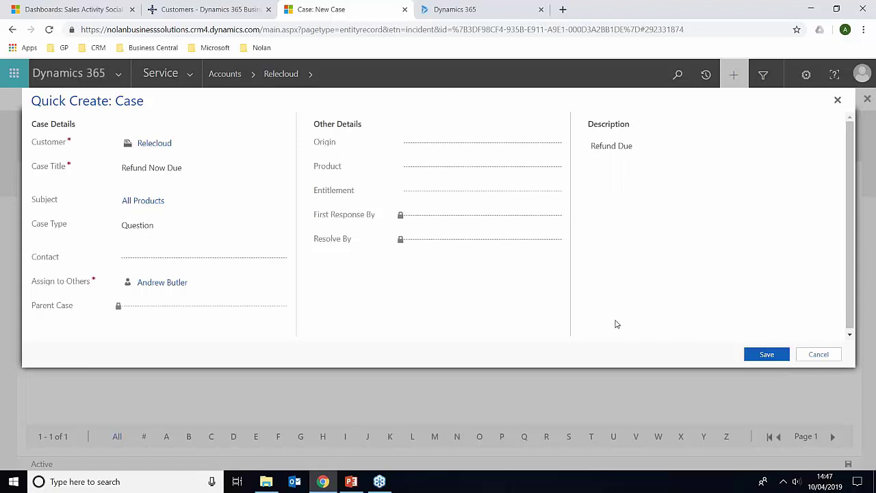
{"action": "left_click", "coordinate": [768, 354]}
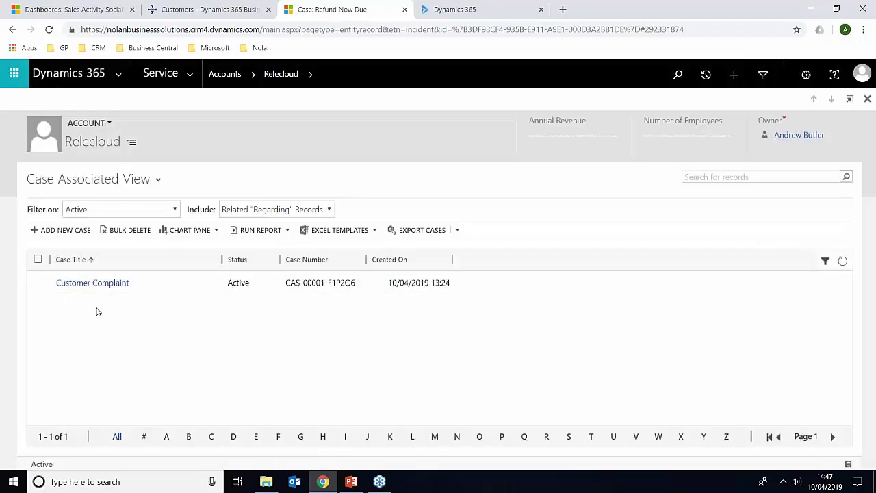
{"action": "left_click", "coordinate": [842, 261]}
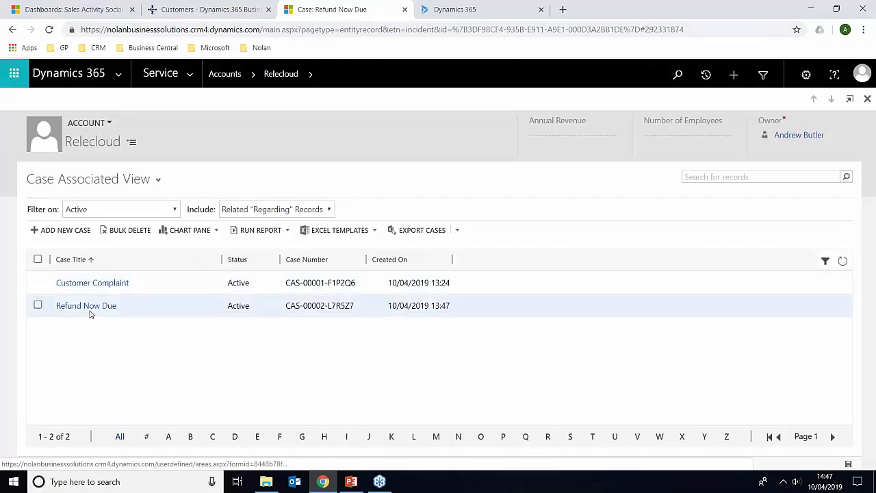
Reload Relecloud's customer card in Business Central, check its cases list for the Refund Now Due case, and return to the card.
{"action": "left_click", "coordinate": [207, 8]}
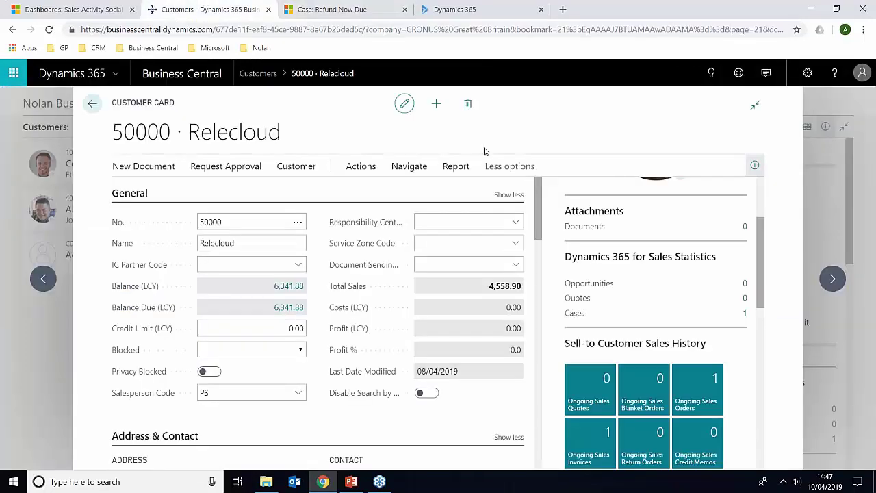
{"action": "left_click", "coordinate": [49, 29]}
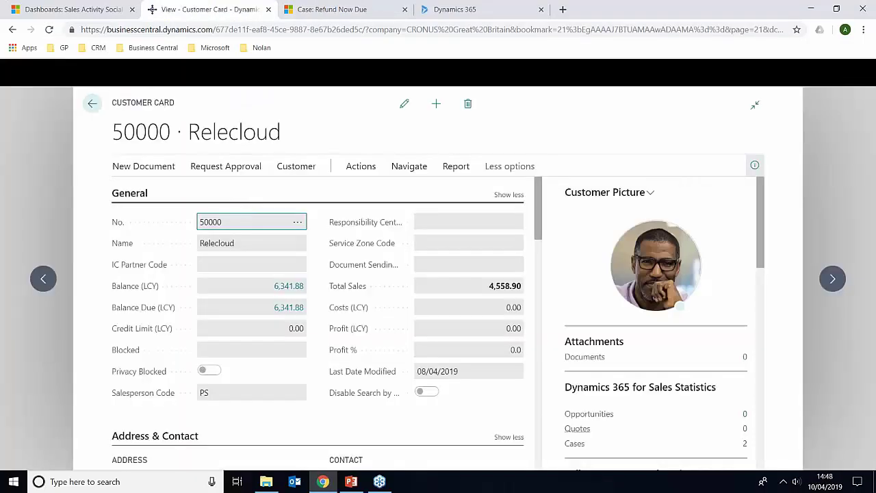
{"action": "scroll", "coordinate": [575, 445], "scroll_direction": "down", "scroll_amount": 1}
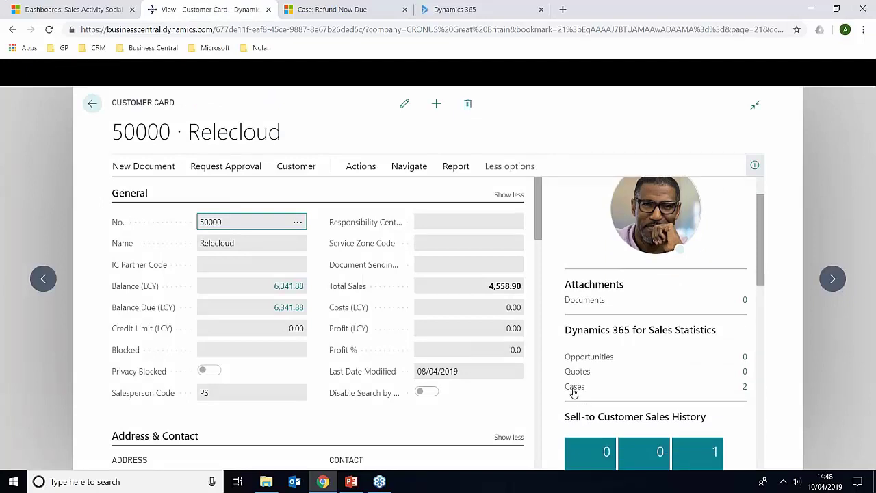
{"action": "left_click", "coordinate": [744, 388]}
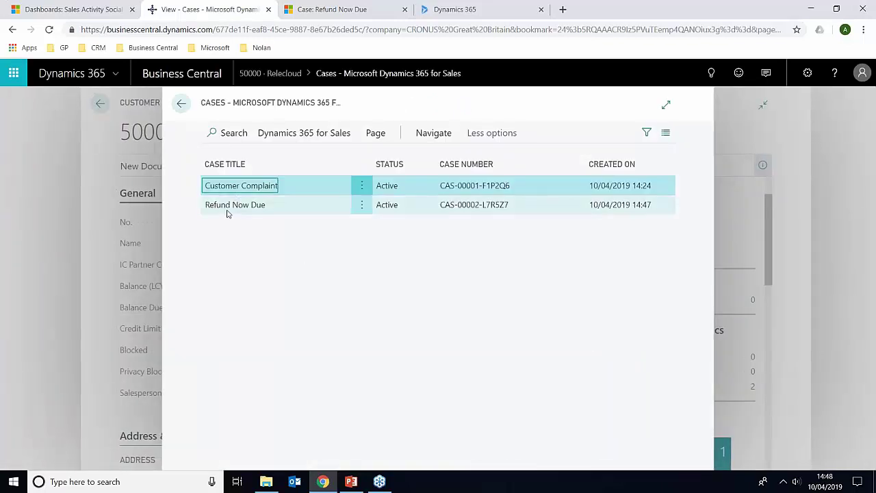
{"action": "left_click", "coordinate": [264, 204]}
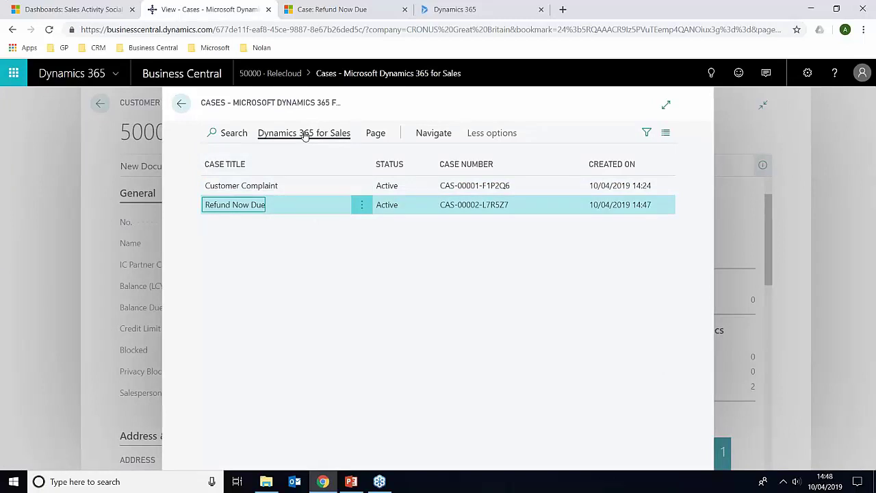
{"action": "left_click", "coordinate": [181, 104]}
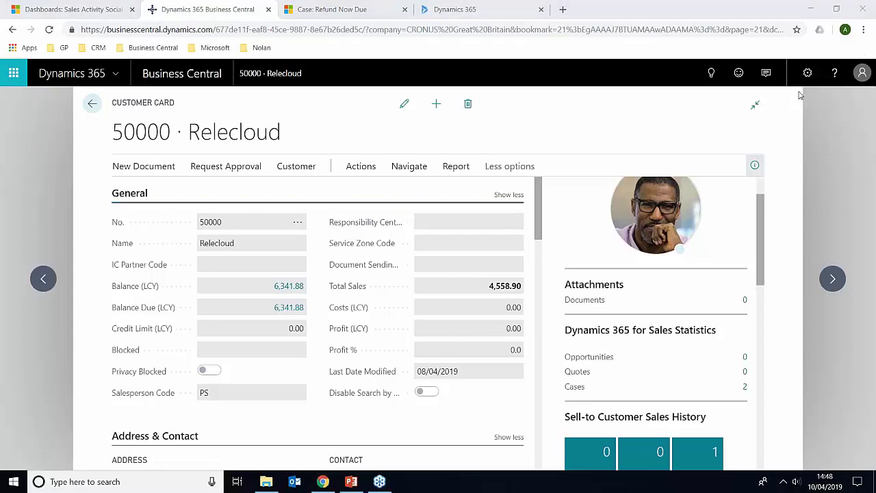
Switch to the PowerPoint presentation and show its closing thank-you slide.
{"action": "left_click", "coordinate": [351, 481]}
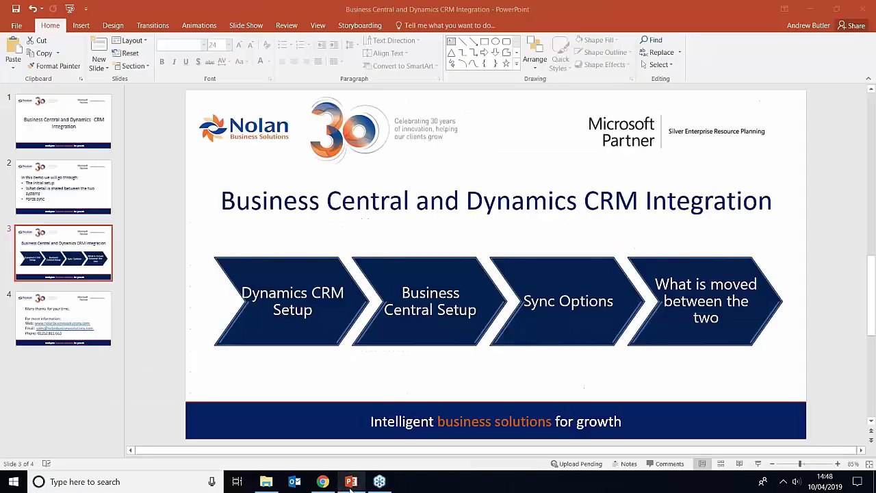
{"action": "left_click", "coordinate": [99, 312]}
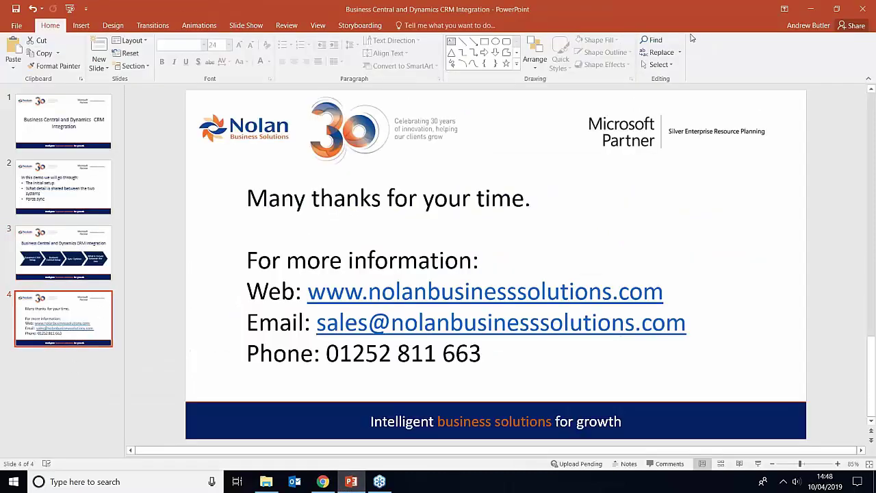